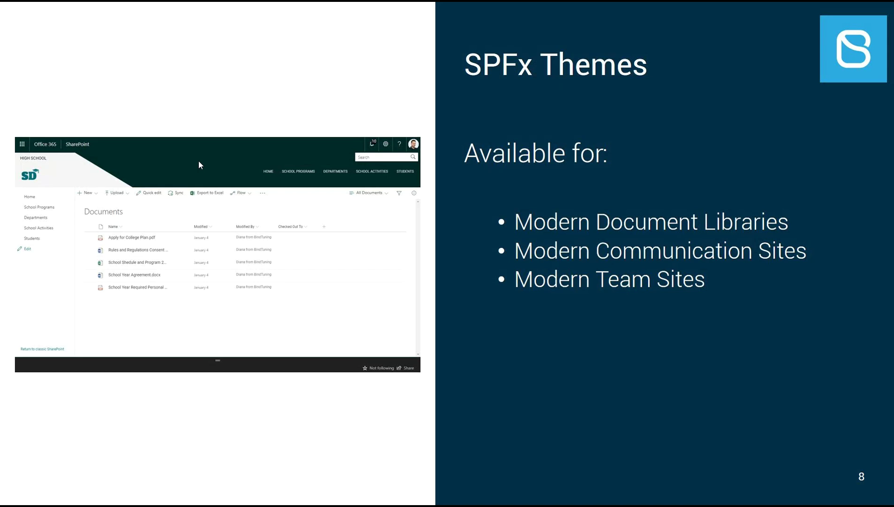
Leave the PowerPoint SPFx Themes slide show and bring up the Chrome BindTuning SDistrictGreen download page
key("alt+Tab")
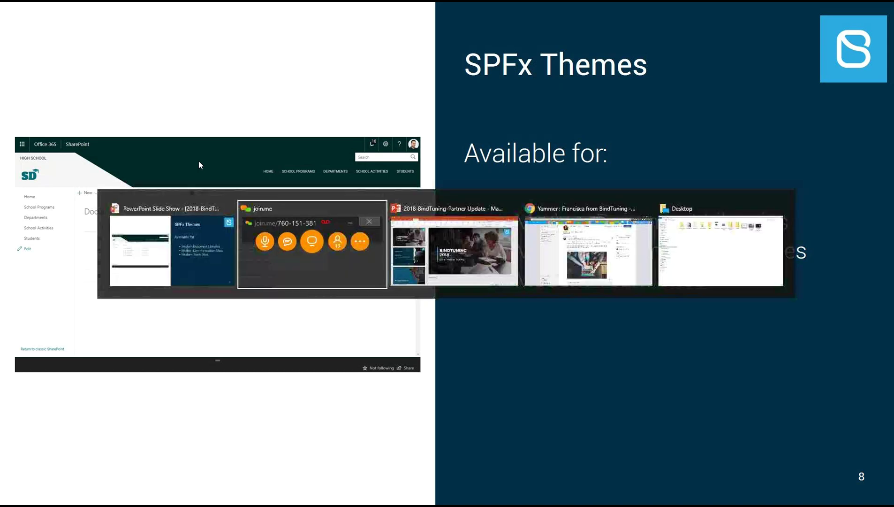
key("alt+Tab")
key("alt+Tab")
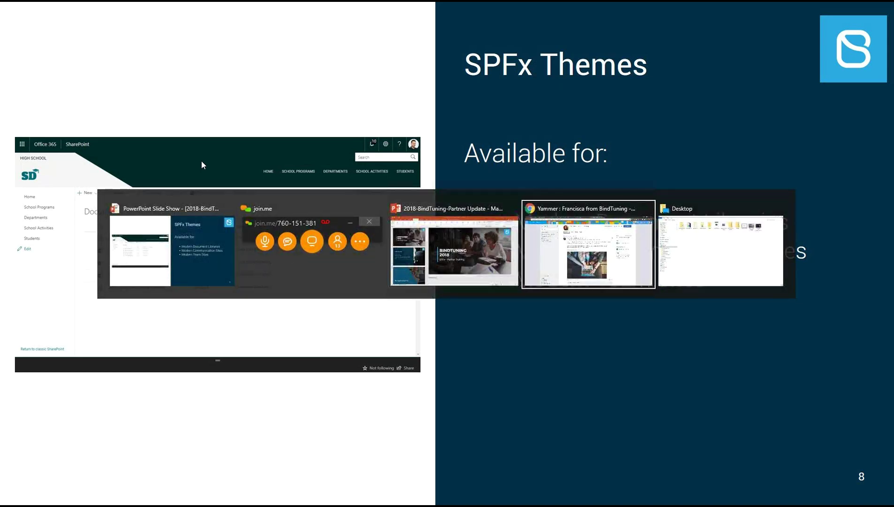
Go to the High School site's home page, view its footer, and open the site settings menu
left_click(89, 6)
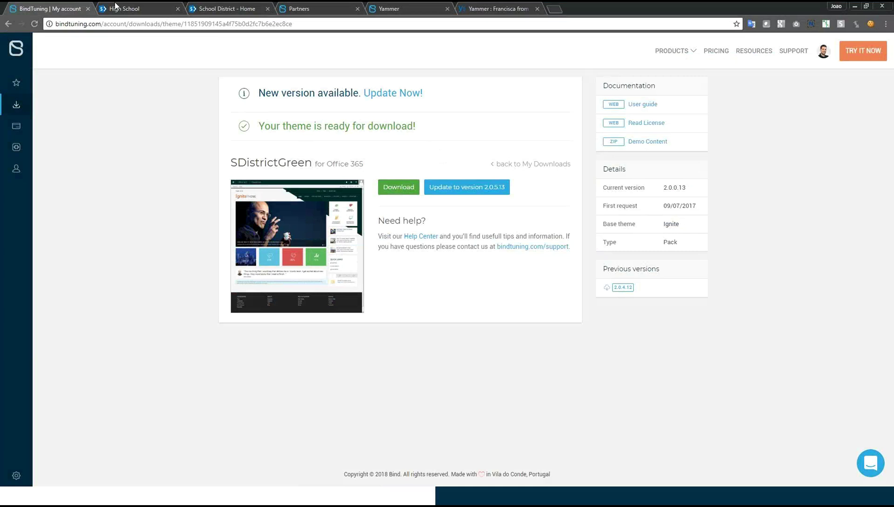
key("ctrl+Tab")
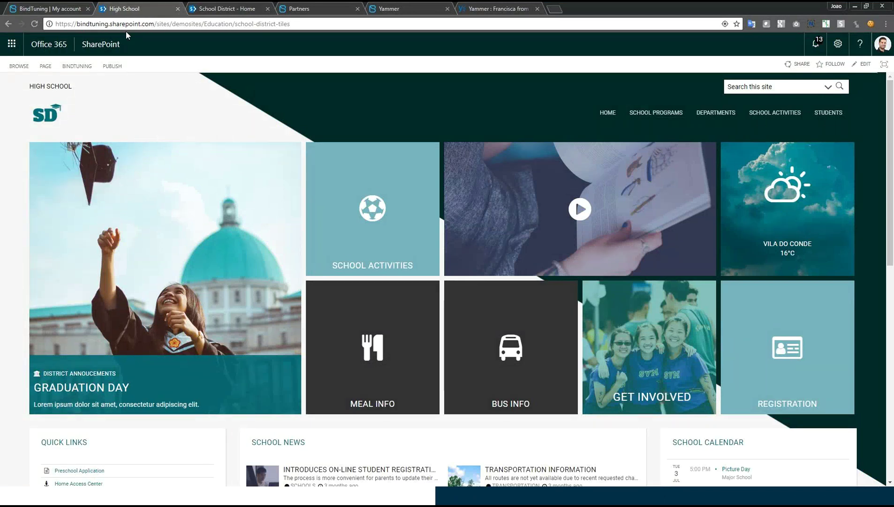
scroll(206, 190, "down", 10)
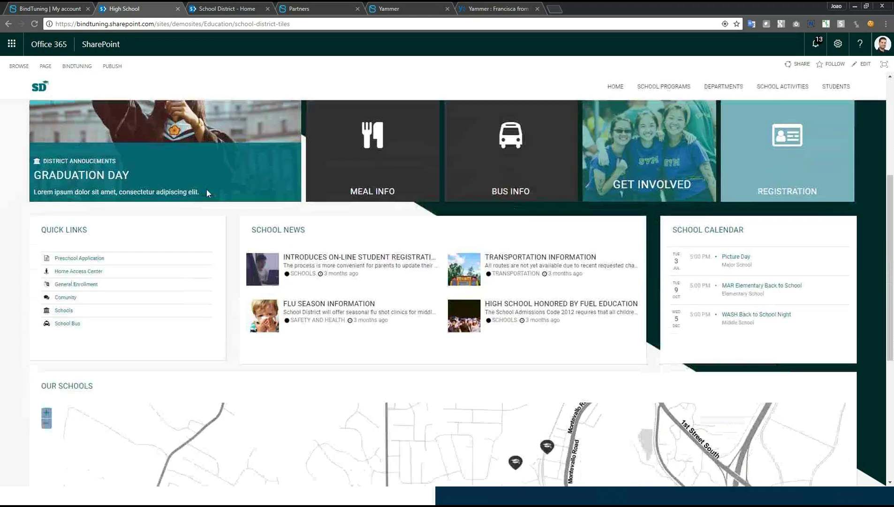
scroll(171, 293, "down", 1)
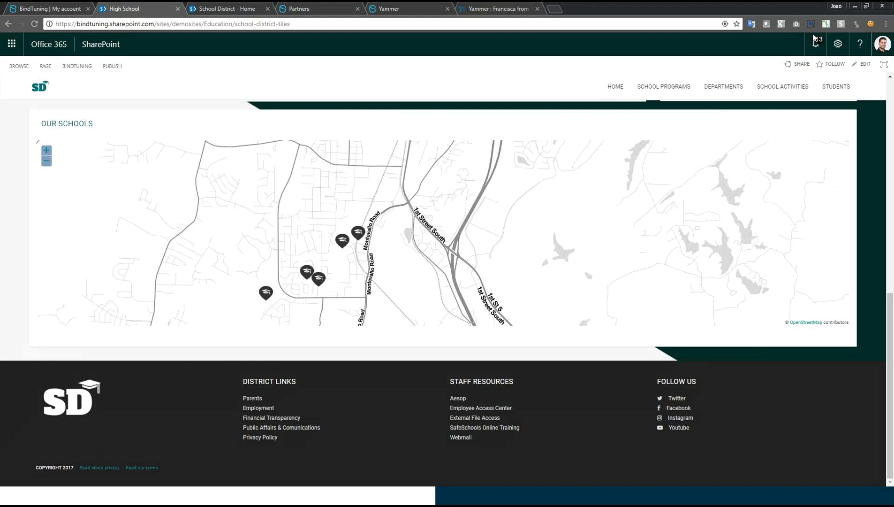
left_click(839, 46)
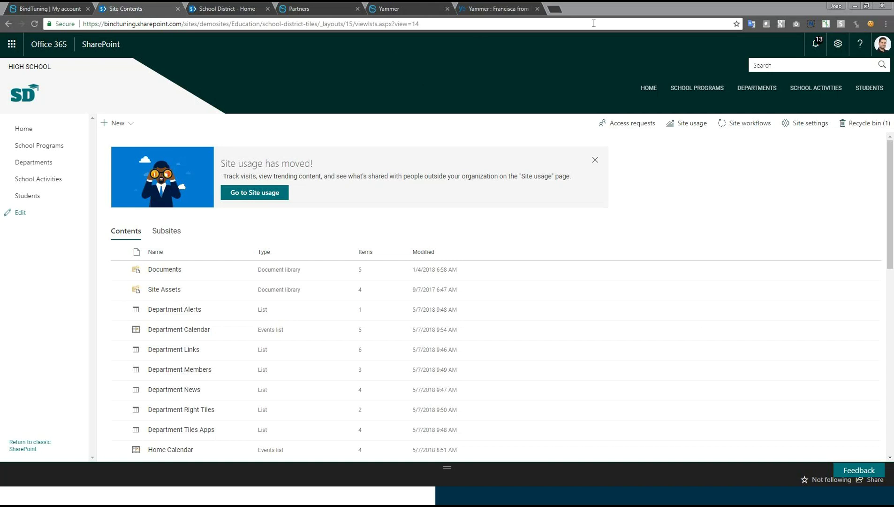
left_click(838, 43)
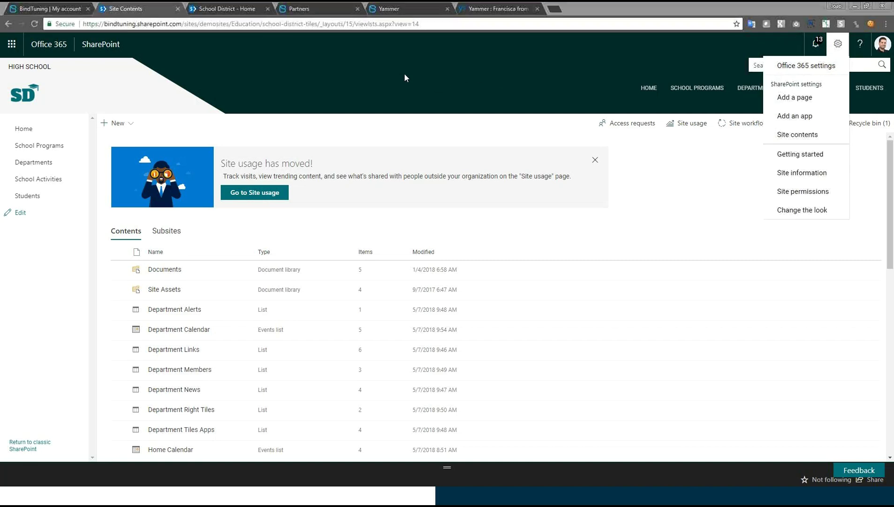
left_click(818, 213)
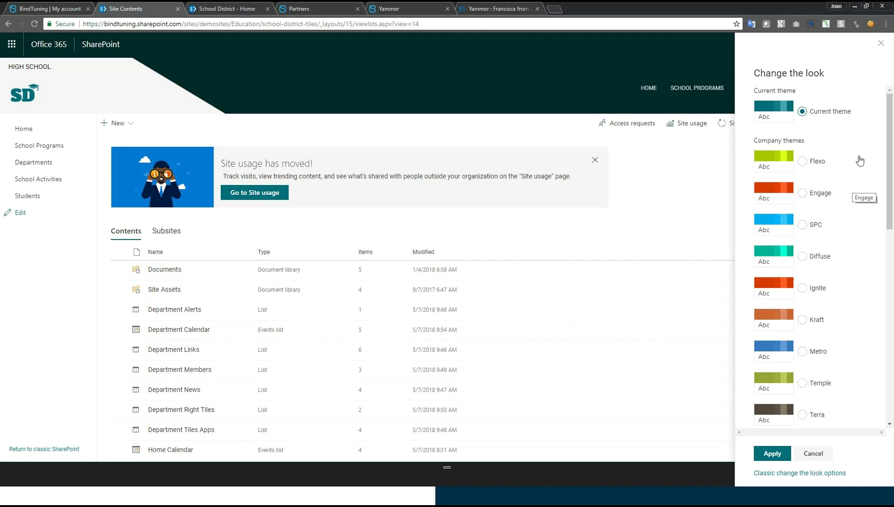
scroll(849, 178, "down", 4)
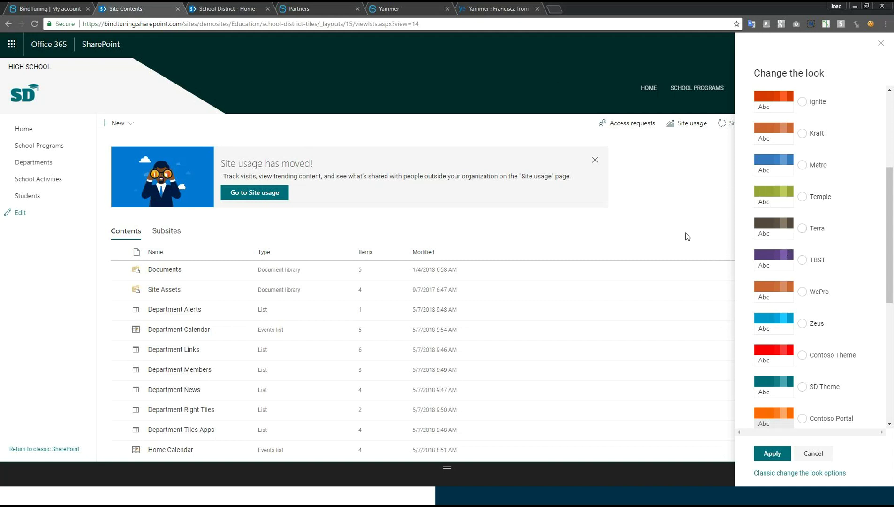
left_click(879, 45)
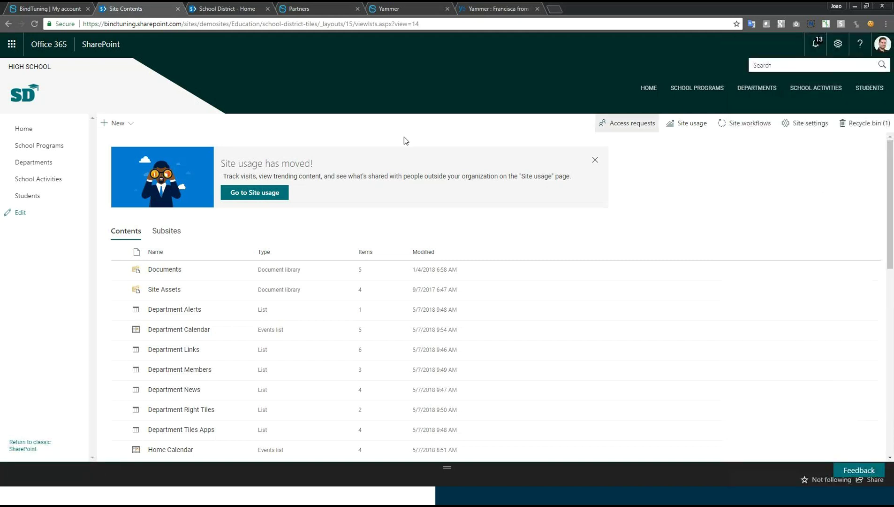
Return to the High School home page via the SD logo, then switch to School District - Home
left_click(26, 92)
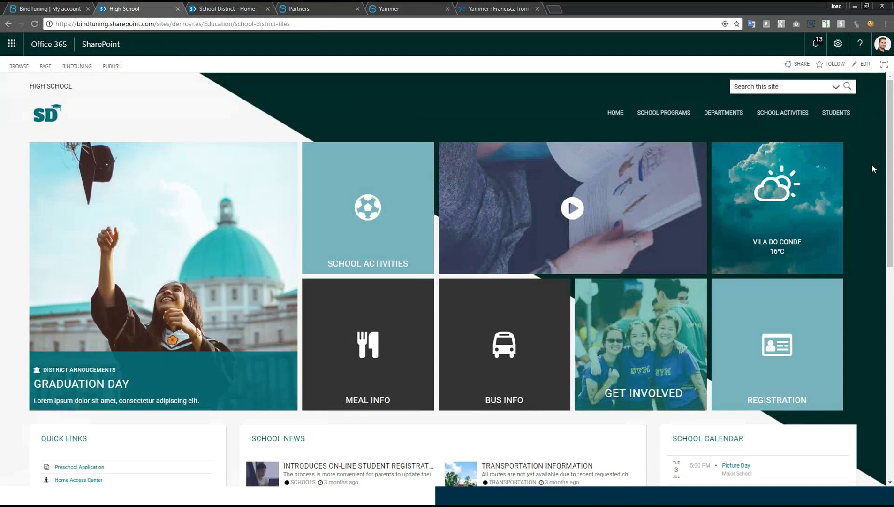
scroll(872, 174, "down", 7)
scroll(872, 188, "down", 3)
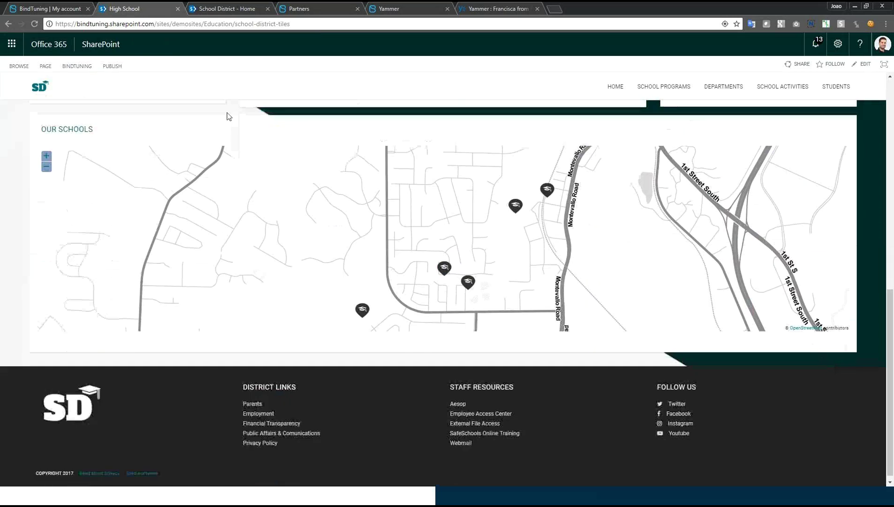
left_click(250, 11)
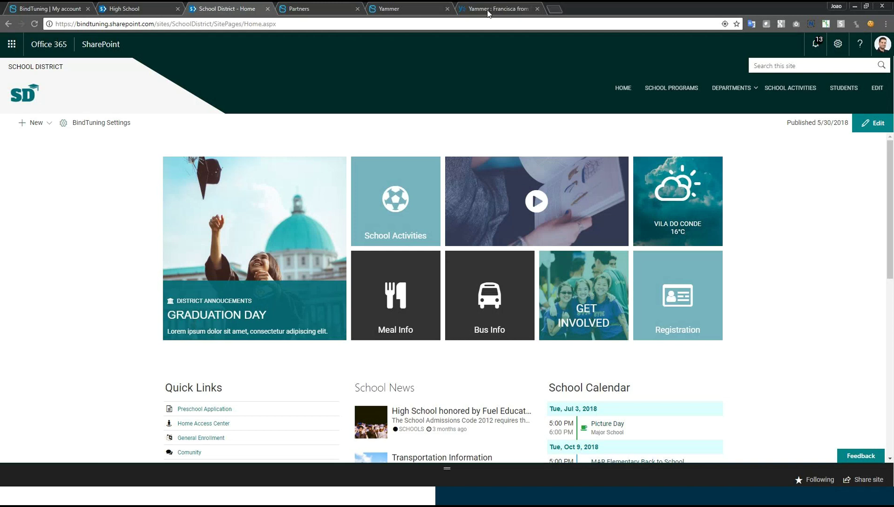
Compare the High School and School District home page footers side by side
left_click_drag(891, 207, 877, 362)
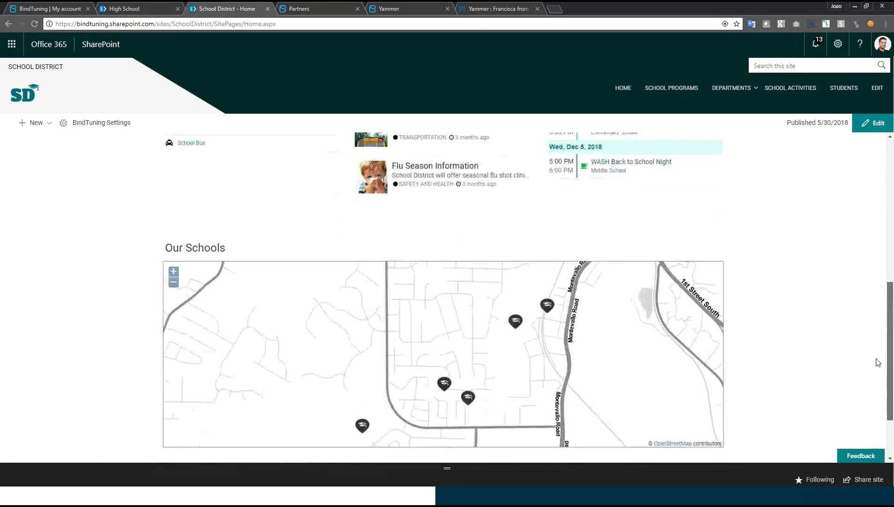
scroll(877, 362, "down", 3)
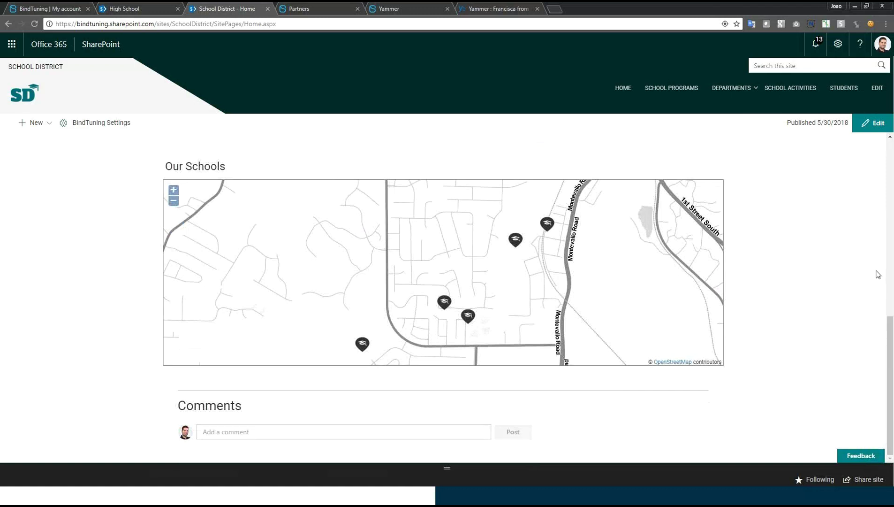
left_click(157, 11)
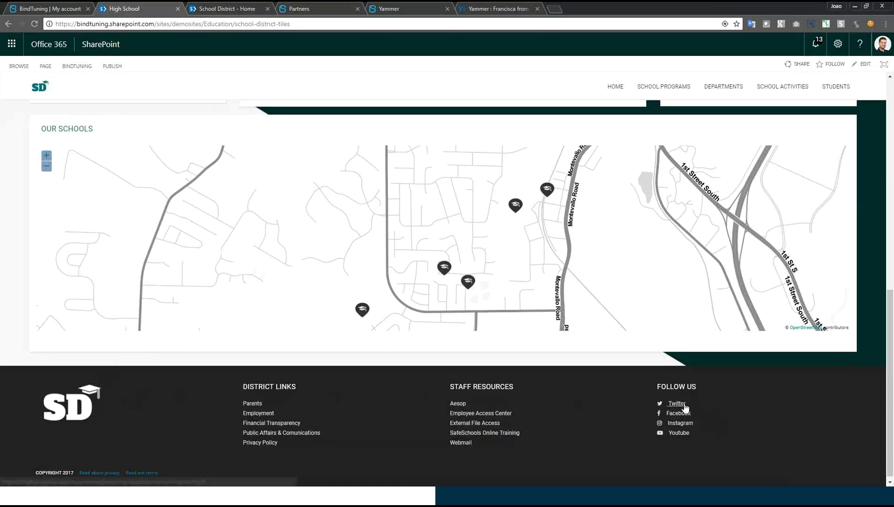
scroll(682, 408, "up", 10)
scroll(683, 408, "down", 10)
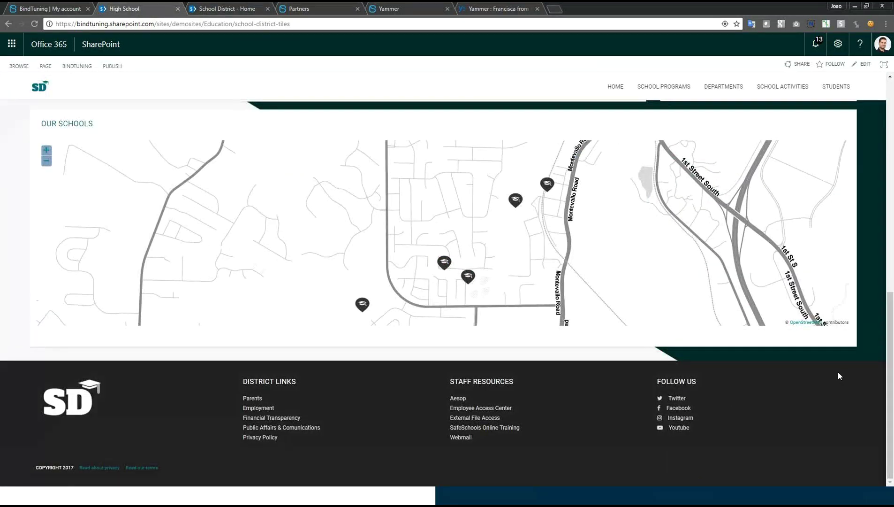
scroll(837, 373, "up", 2)
scroll(820, 336, "up", 1)
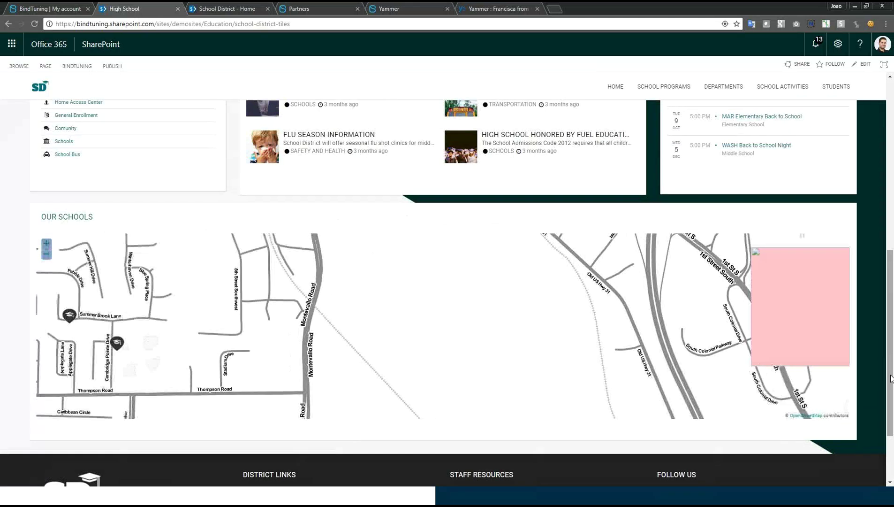
scroll(889, 324, "down", 2)
scroll(669, 165, "up", 10)
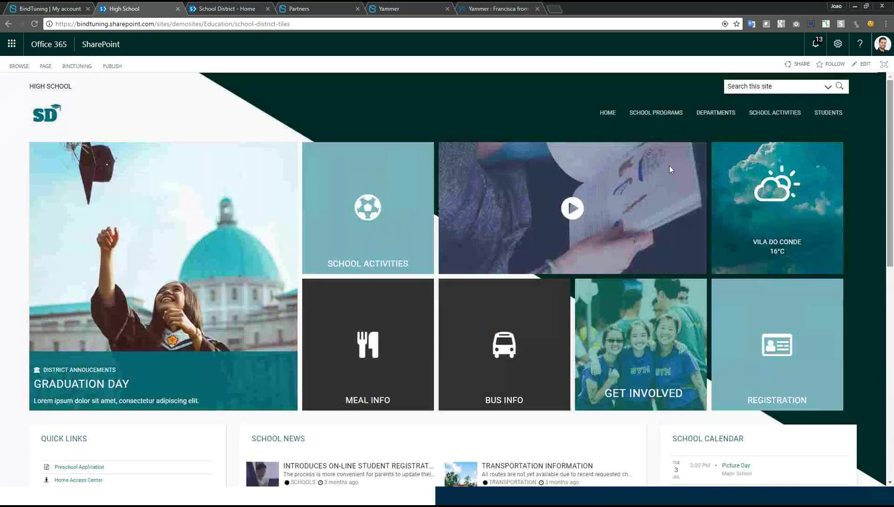
left_click(209, 12)
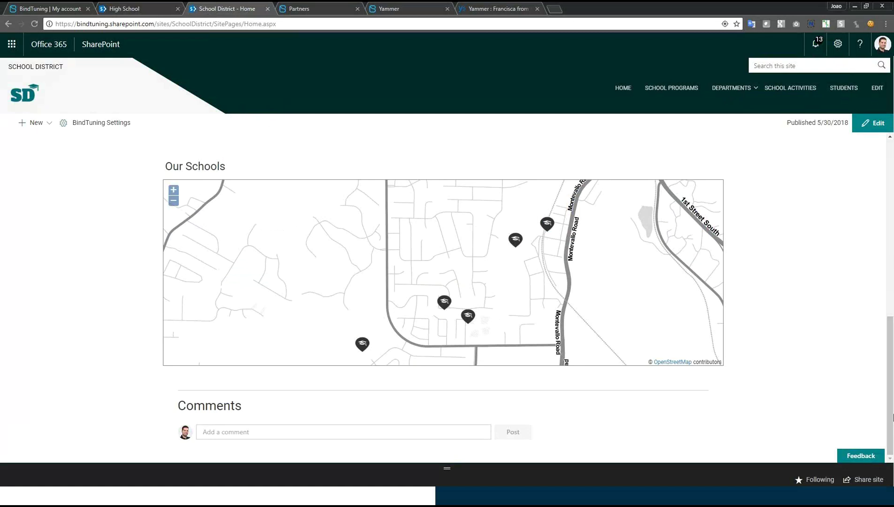
Expand the School District footer to reveal District Links, Staff Resources and Follow Us columns
left_click(463, 468)
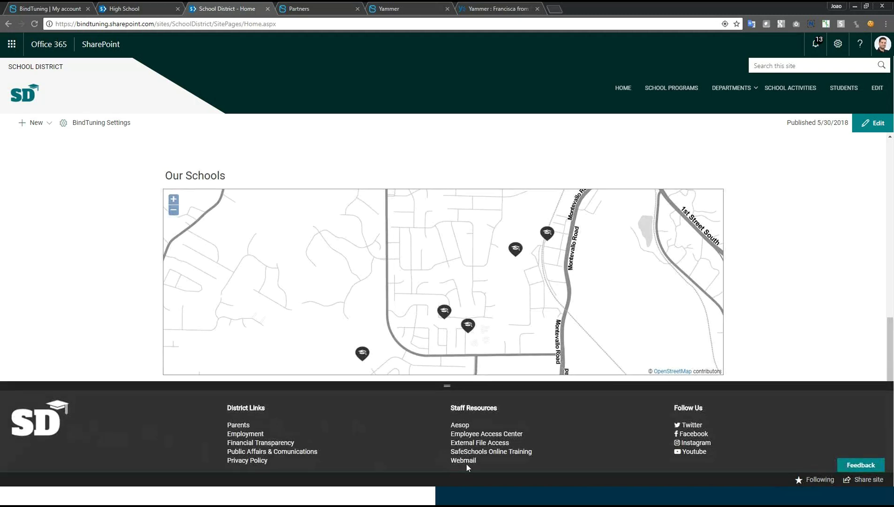
left_click(155, 9)
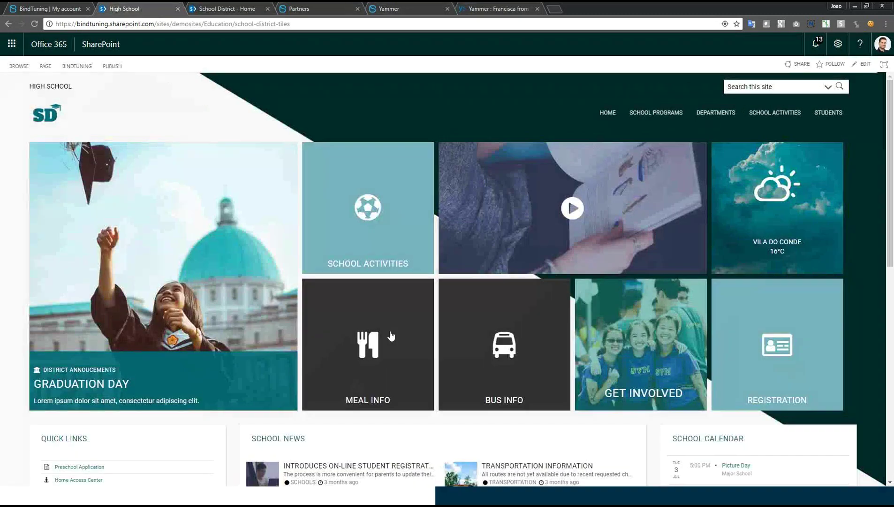
scroll(889, 312, "down", 10)
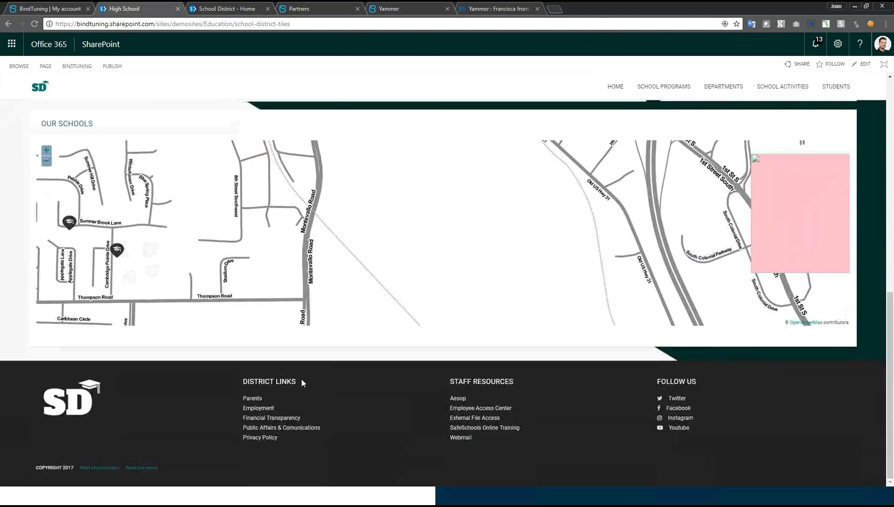
left_click(212, 13)
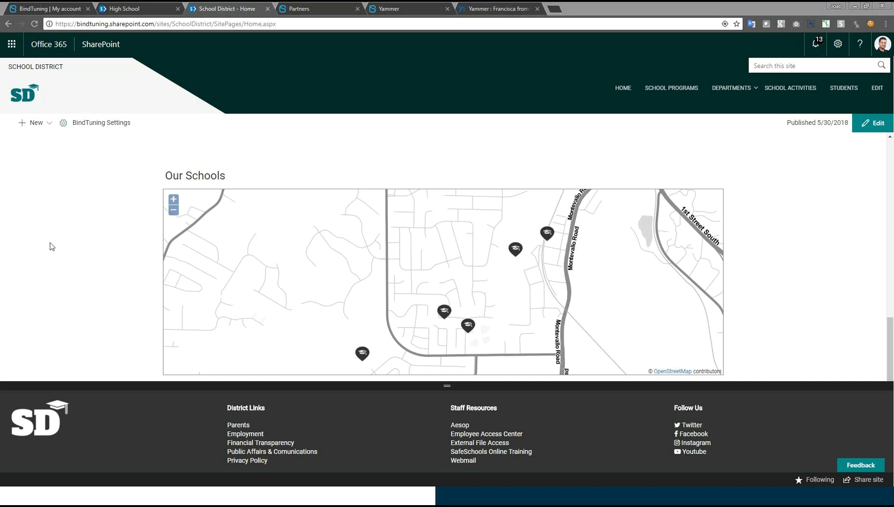
scroll(70, 240, "up", 5)
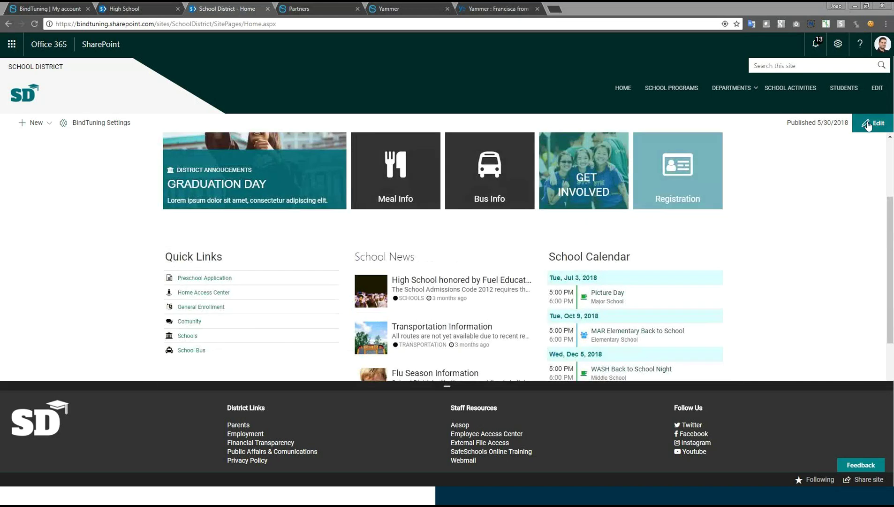
Edit the School District home page, collapse the footer panel, and open the Terms footer item's fields
left_click(867, 125)
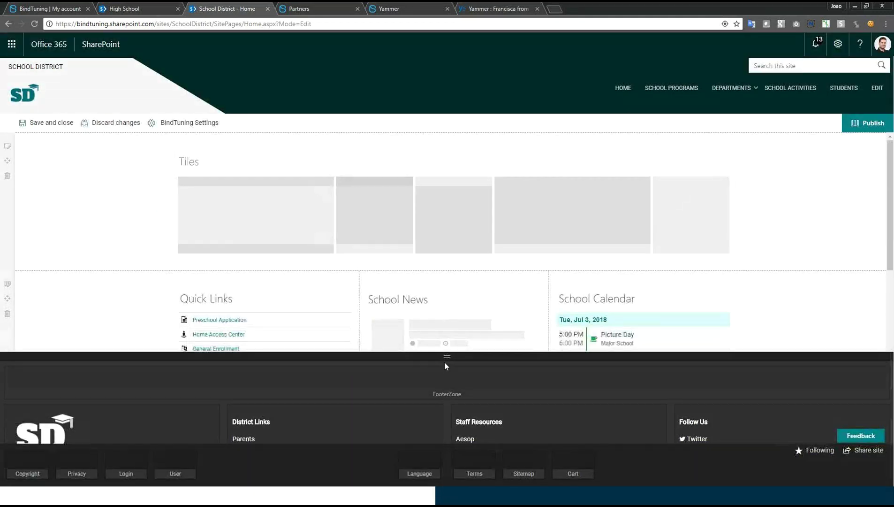
left_click(447, 357)
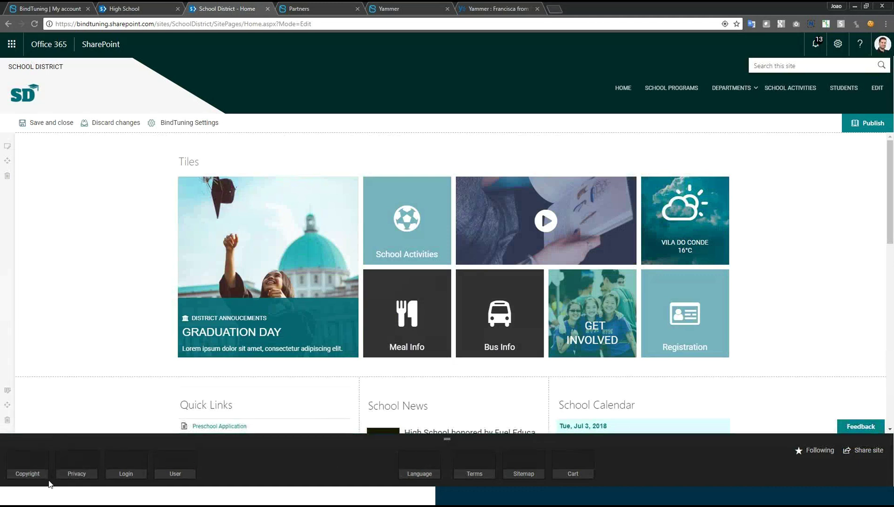
mouse_move(61, 474)
left_click(487, 455)
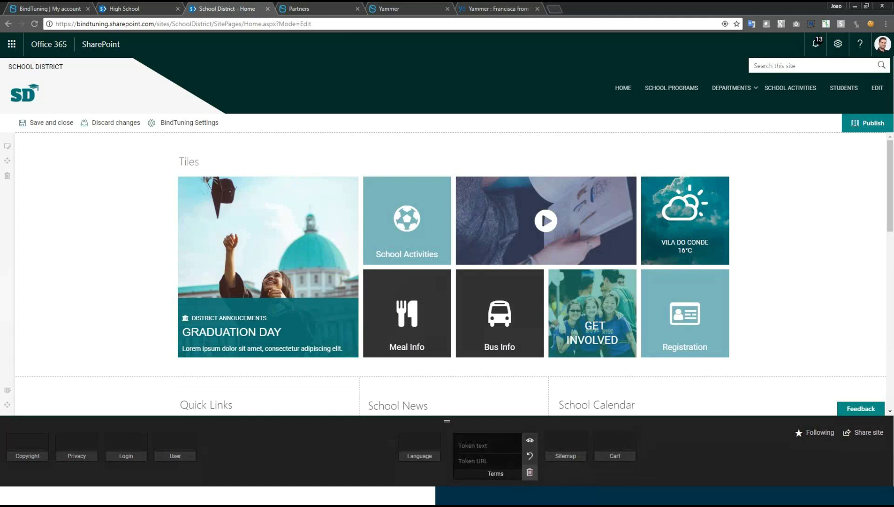
Enter and preview 'This is a demo' in footer zone F2_Zone33_2, then delete it
left_click(449, 422)
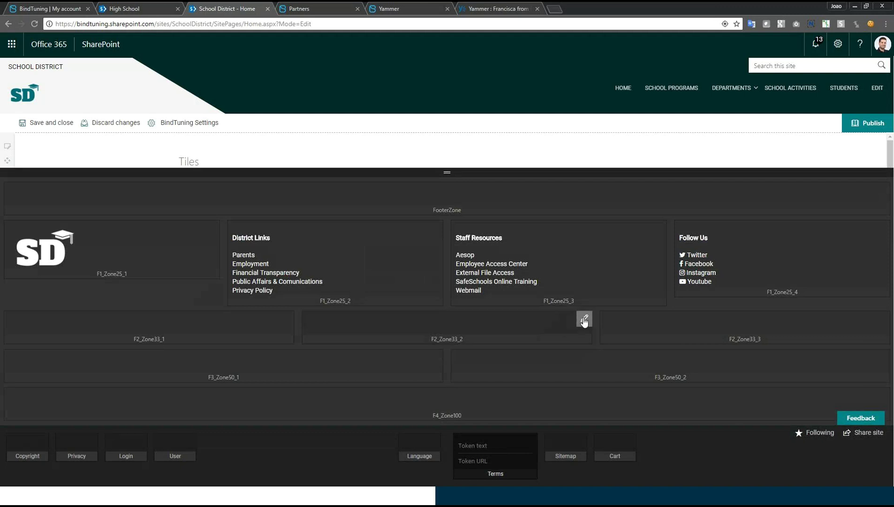
left_click(584, 320)
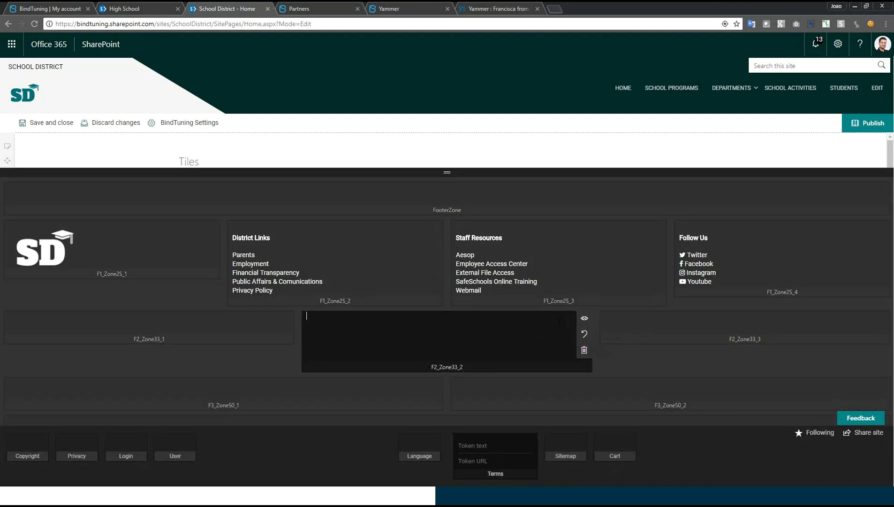
type("This is a demo")
left_click(584, 318)
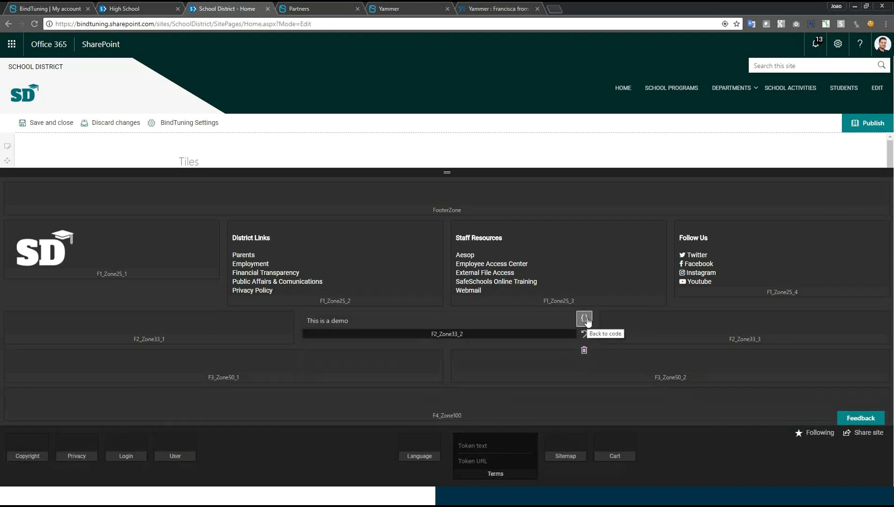
left_click(585, 318)
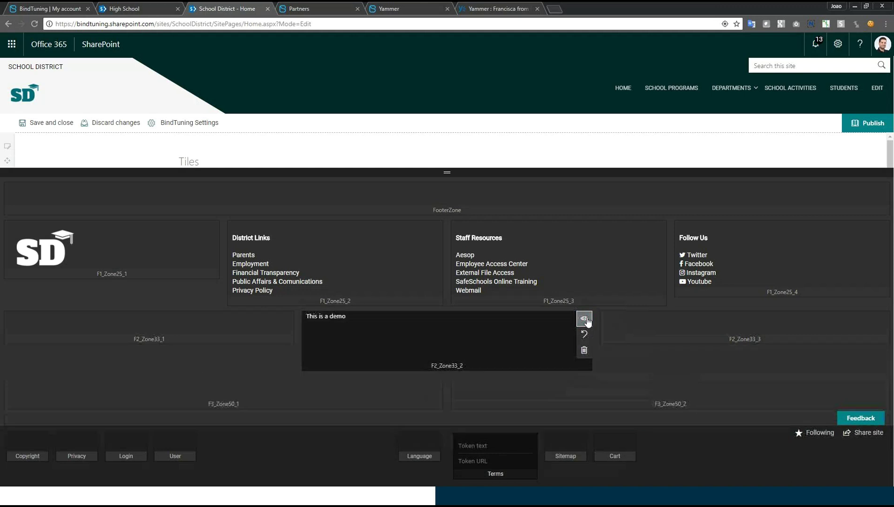
left_click(592, 350)
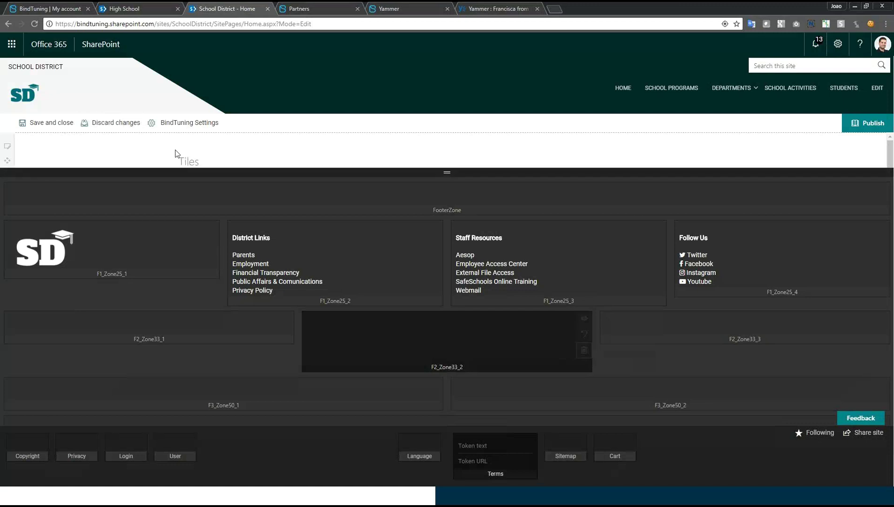
Toggle Compact Styling, Headings and Hide Feedback Button on then off in BindTuning Settings, then save
left_click(446, 173)
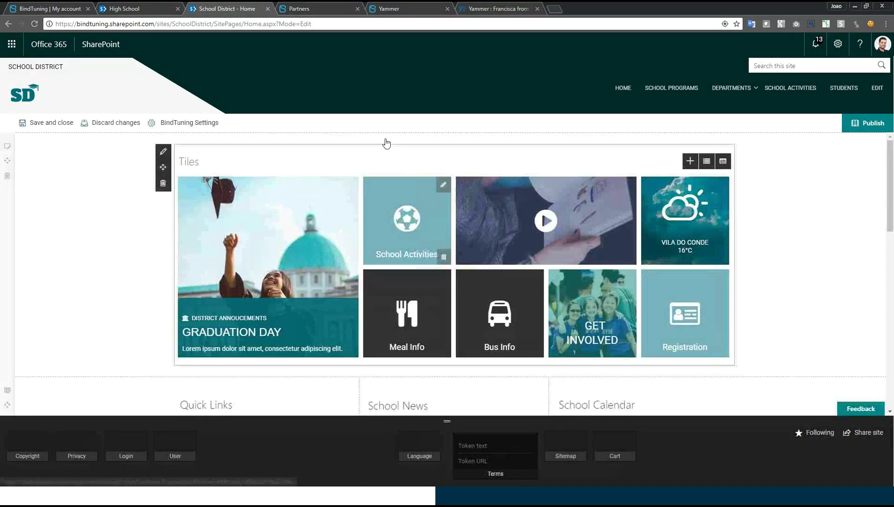
left_click(176, 124)
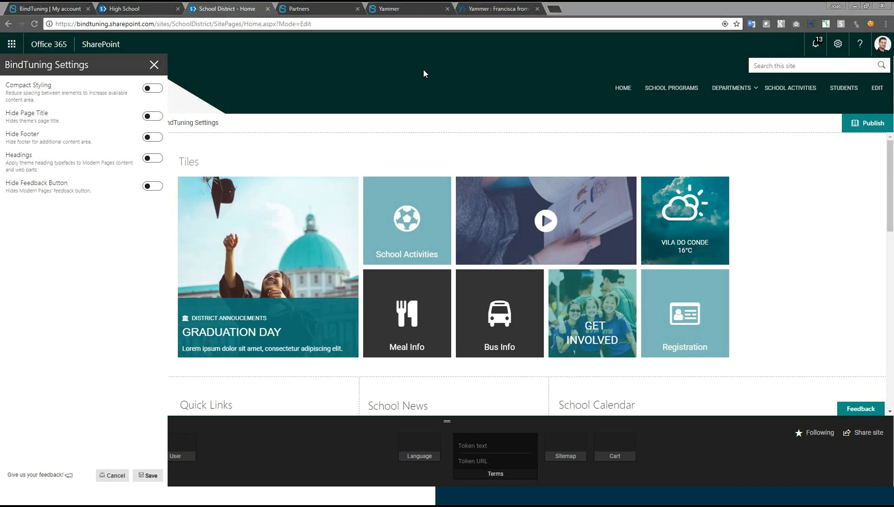
left_click(157, 90)
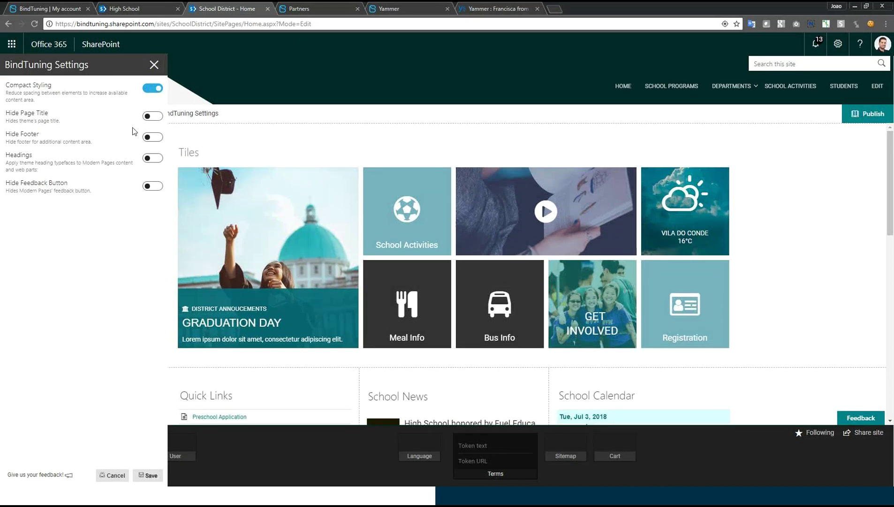
left_click(156, 90)
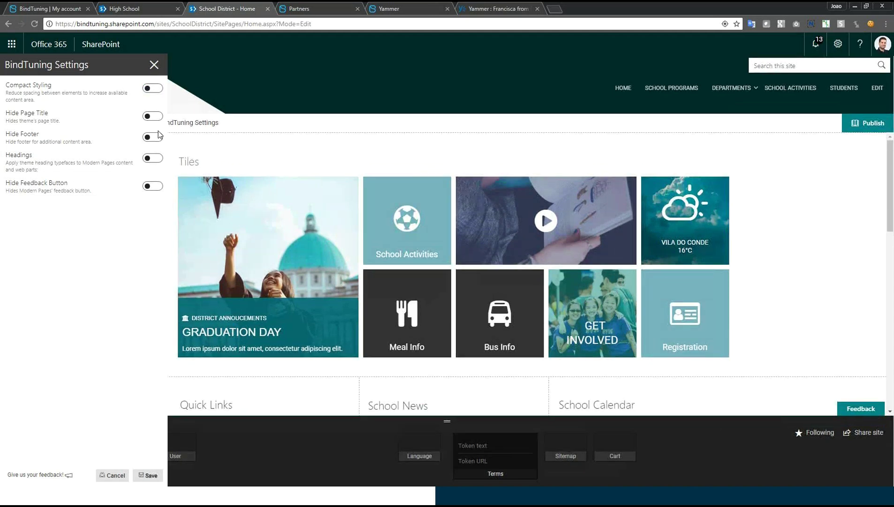
left_click(156, 159)
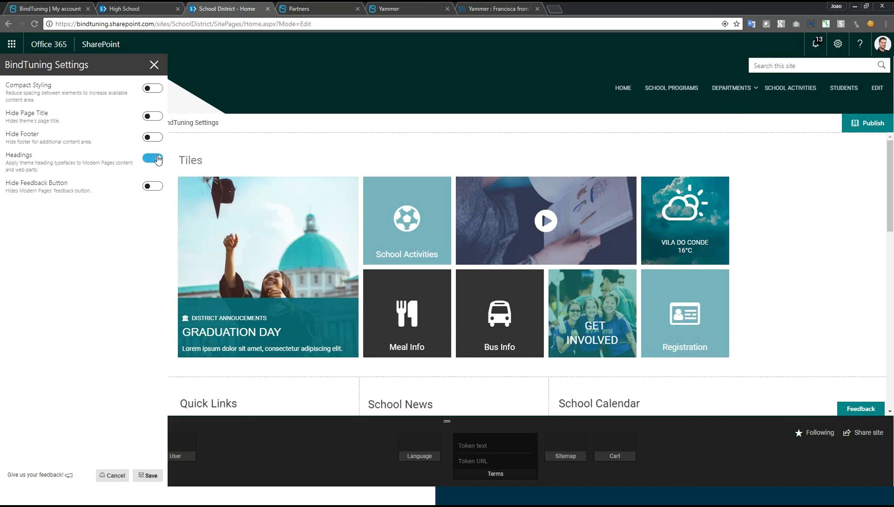
left_click(158, 159)
left_click(159, 189)
left_click(159, 188)
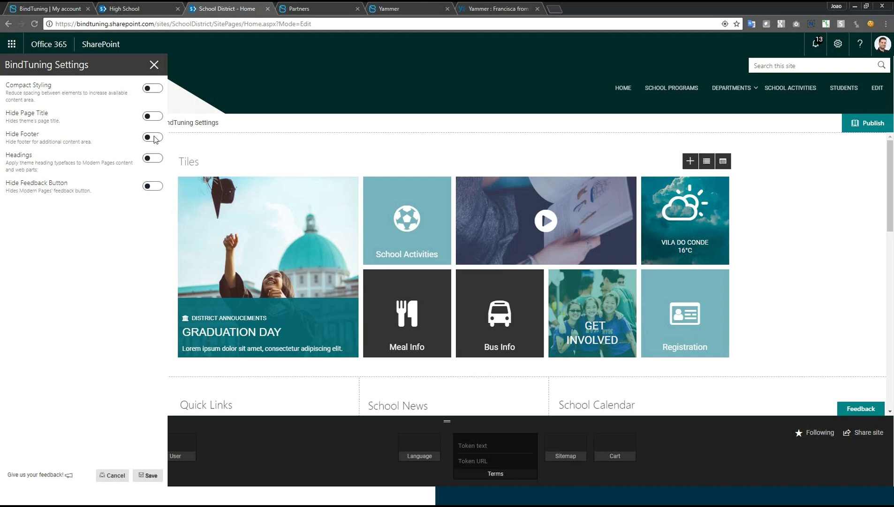
left_click(154, 65)
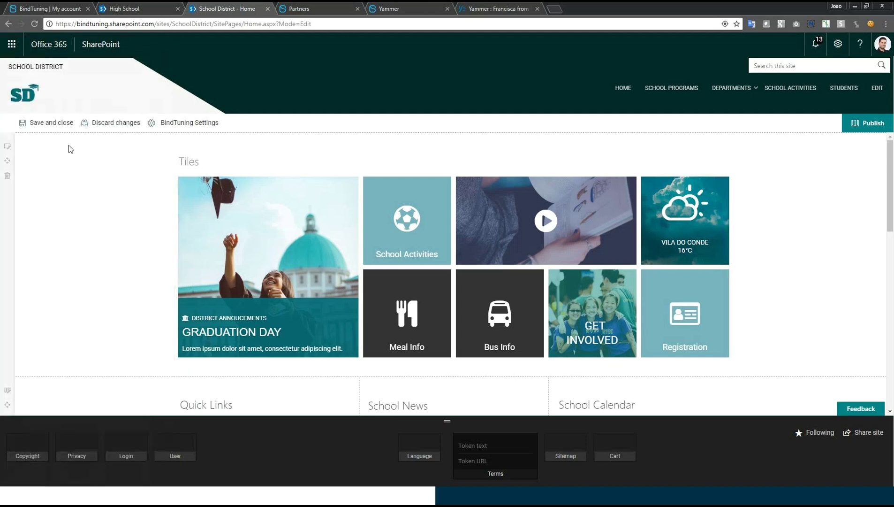
left_click(50, 130)
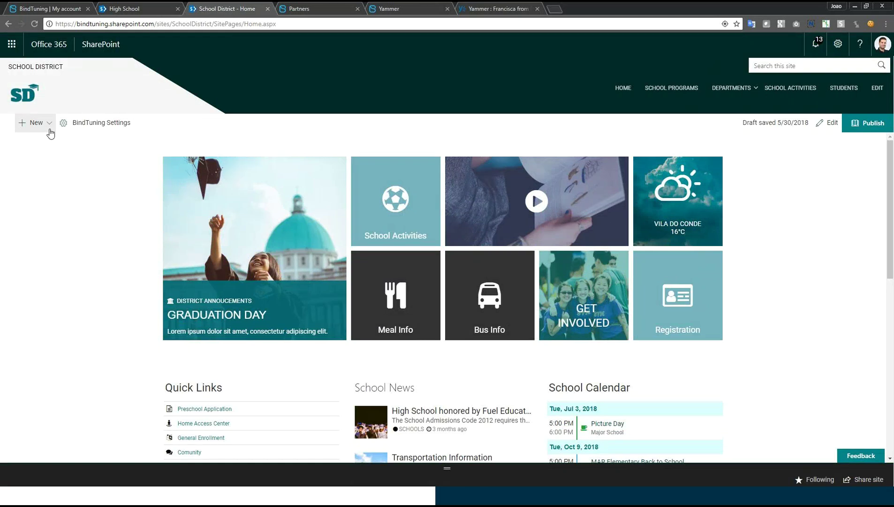
Download SDistrictGreen.SPOX.zip from the BindTuning My account page into Downloads
left_click(44, 9)
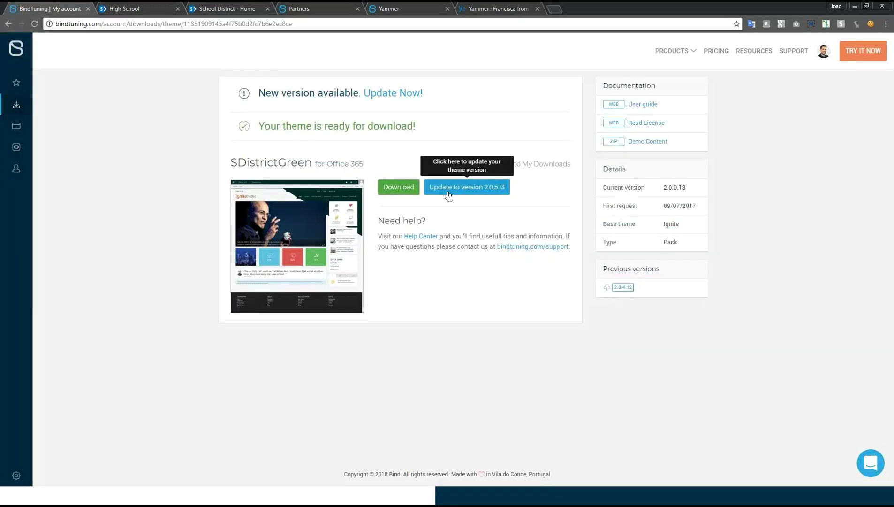
left_click(418, 192)
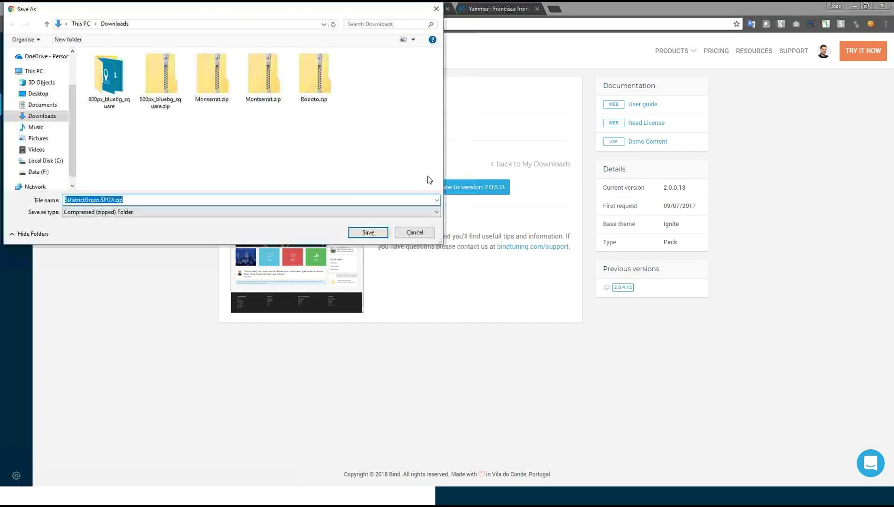
left_click(368, 232)
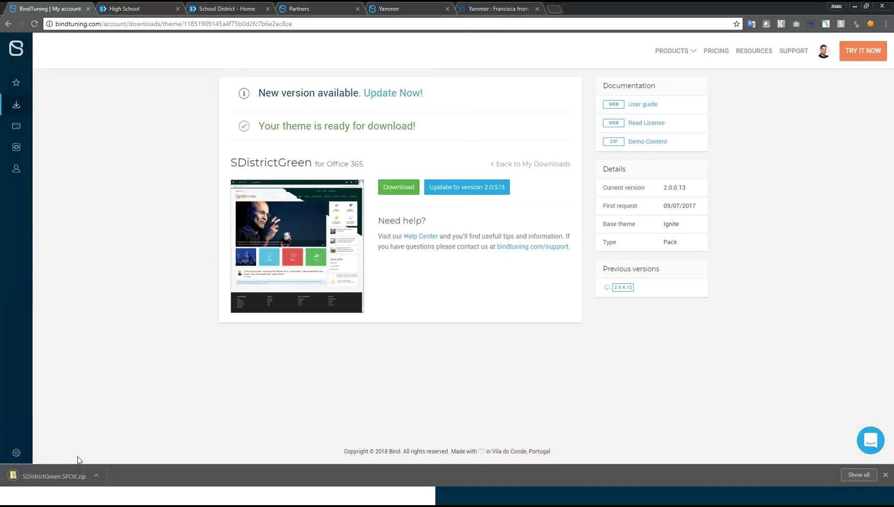
Copy Installer.ps1, sdistrictgreen.spcolor and sdistrictgreen.spfx.sppkg from SDistrictGreen.SPFx.zip onto the Desktop, replacing existing copies
left_click(57, 476)
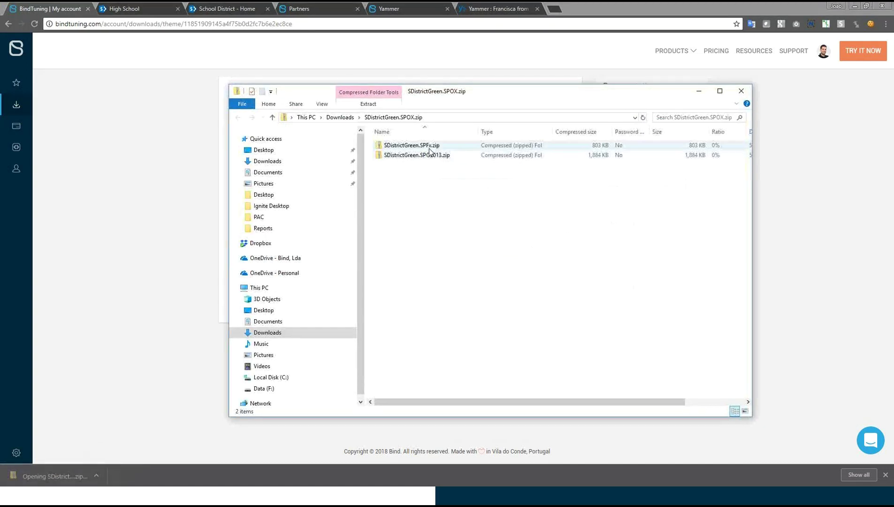
double_click(462, 149)
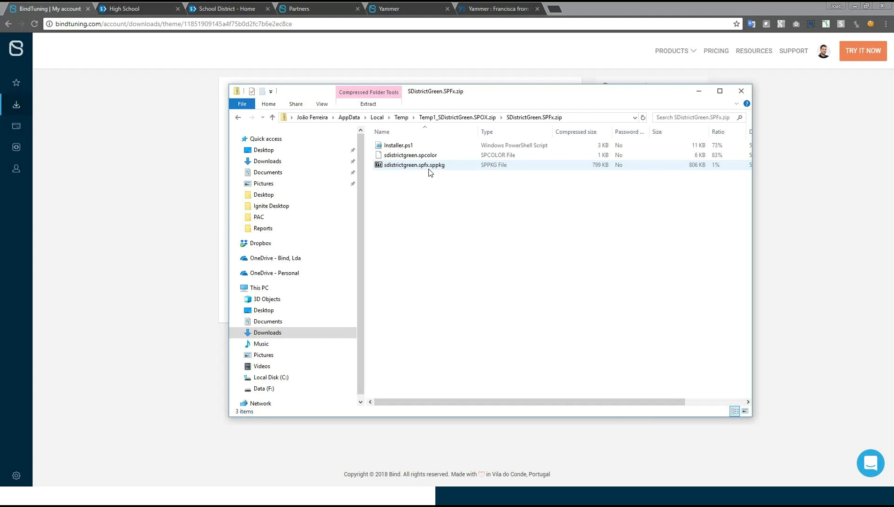
key("ctrl+a")
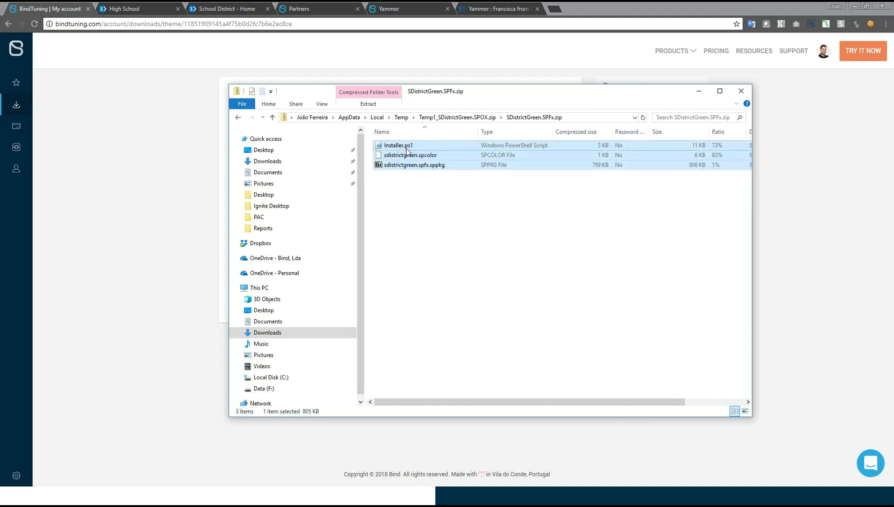
left_click_drag(406, 148, 309, 311)
left_click(411, 183)
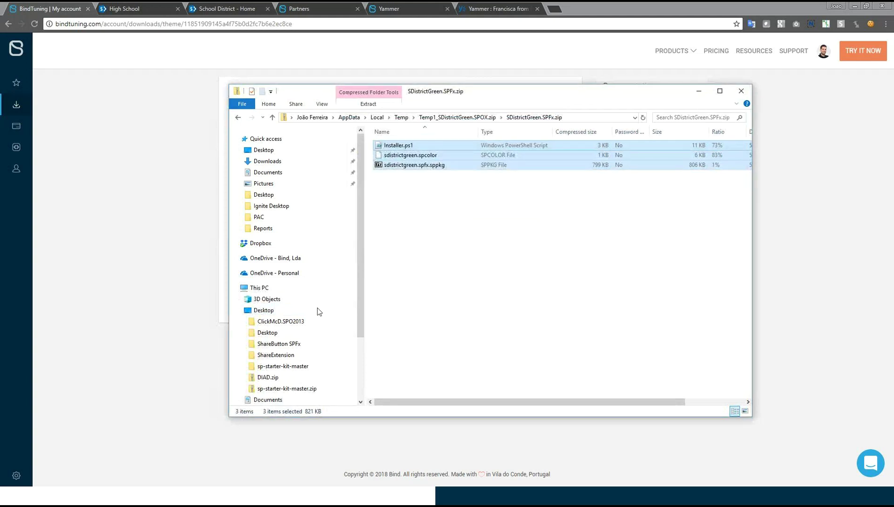
left_click(272, 310)
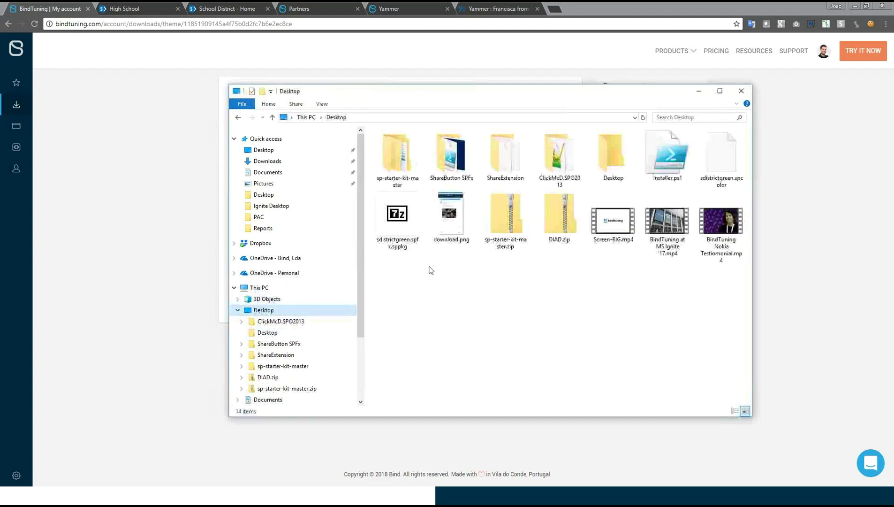
Open Installer.ps1, then close the PowerGUI script editor it launched and stop debugging
double_click(659, 160)
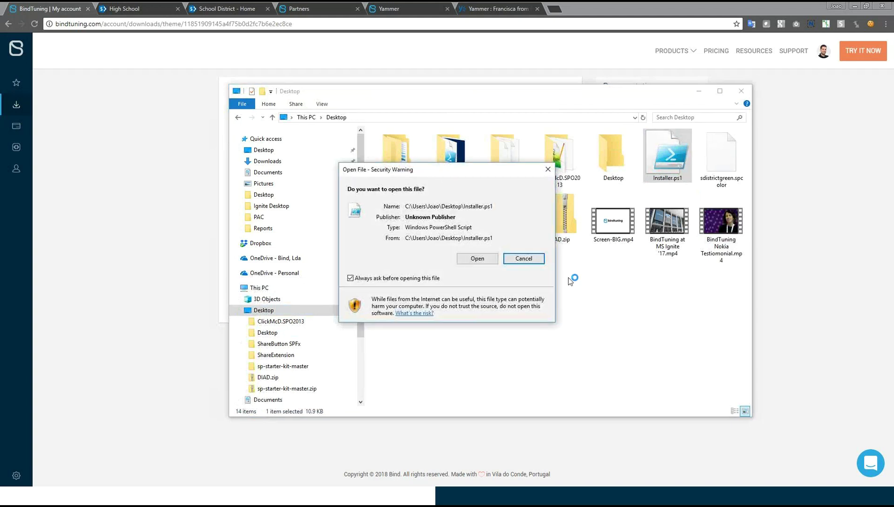
left_click(478, 260)
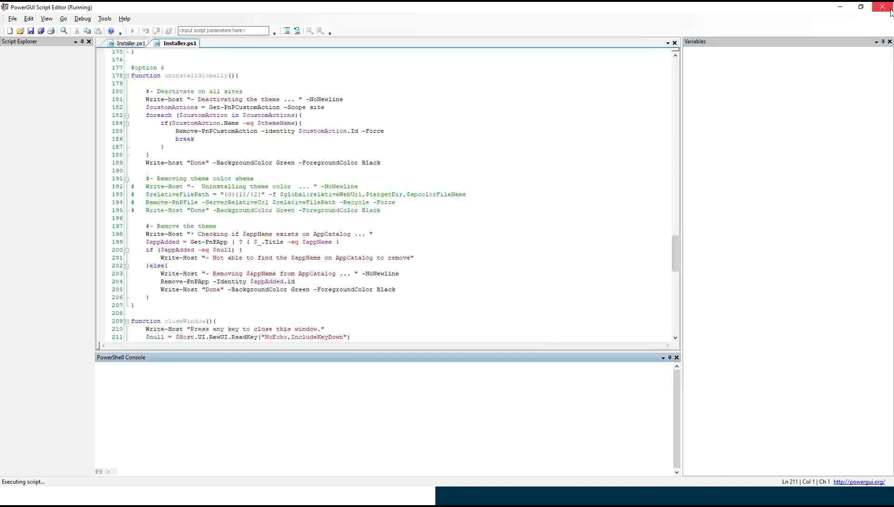
left_click(882, 6)
left_click(459, 281)
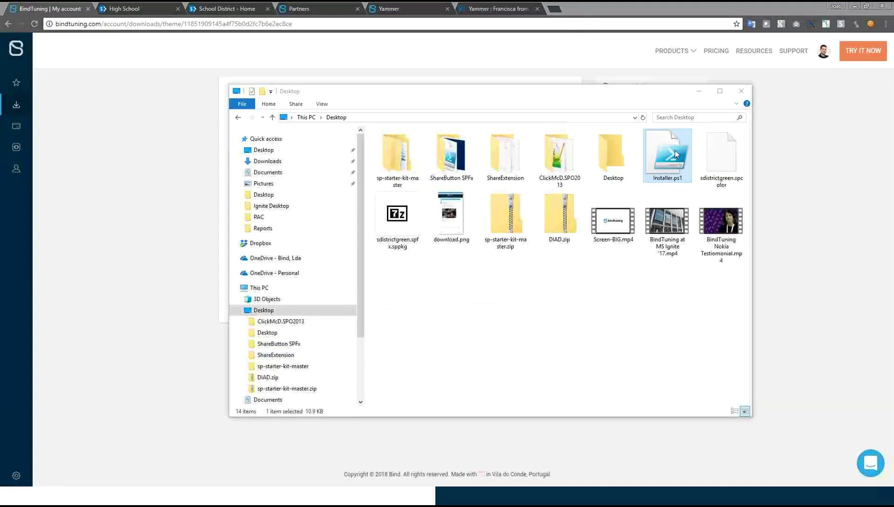
Run Installer.ps1 with PowerShell, accepting the security warning
right_click(675, 150)
left_click(694, 168)
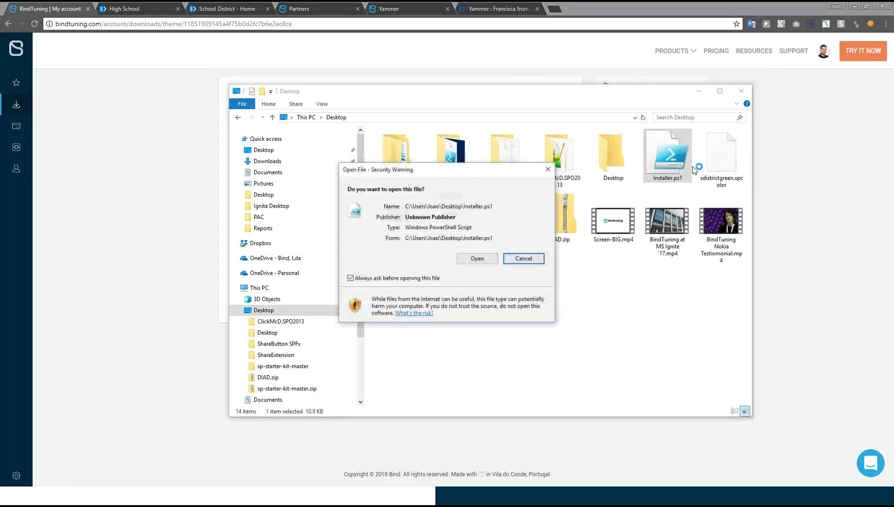
left_click(491, 258)
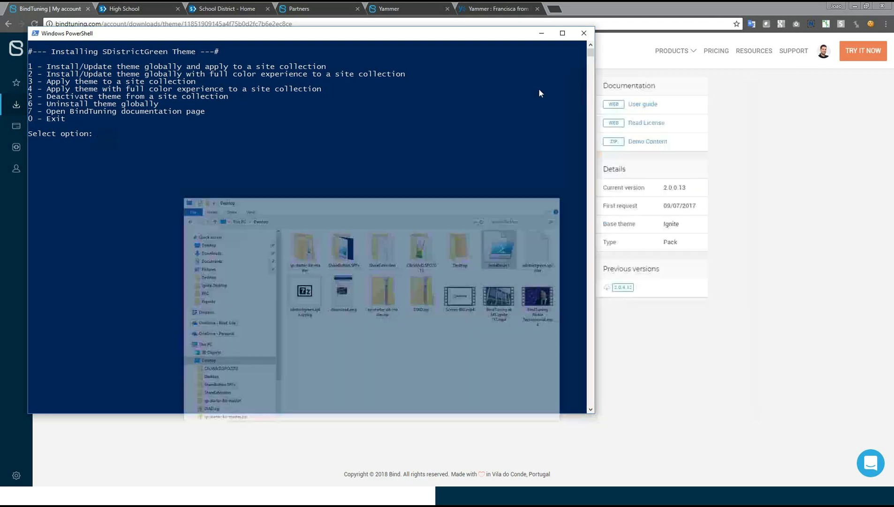
Centre the PowerShell window showing the SDistrictGreen installer's options 0–7
left_click_drag(343, 39, 434, 85)
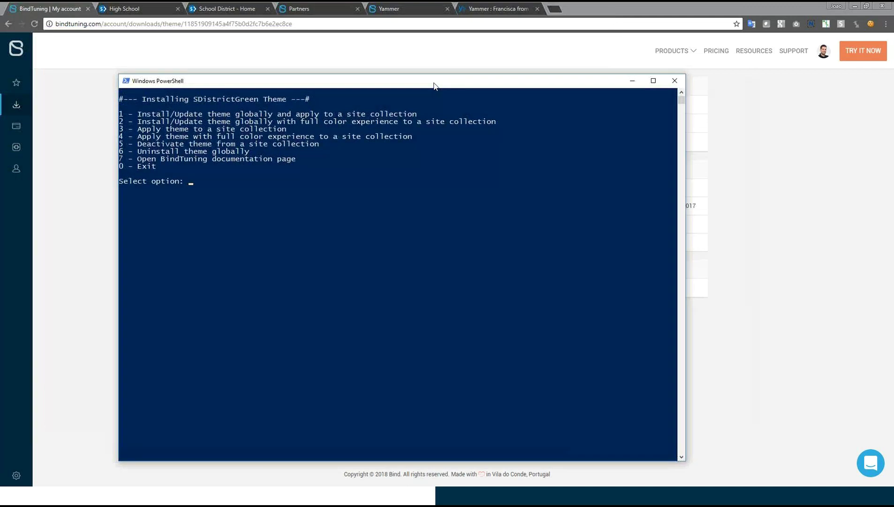